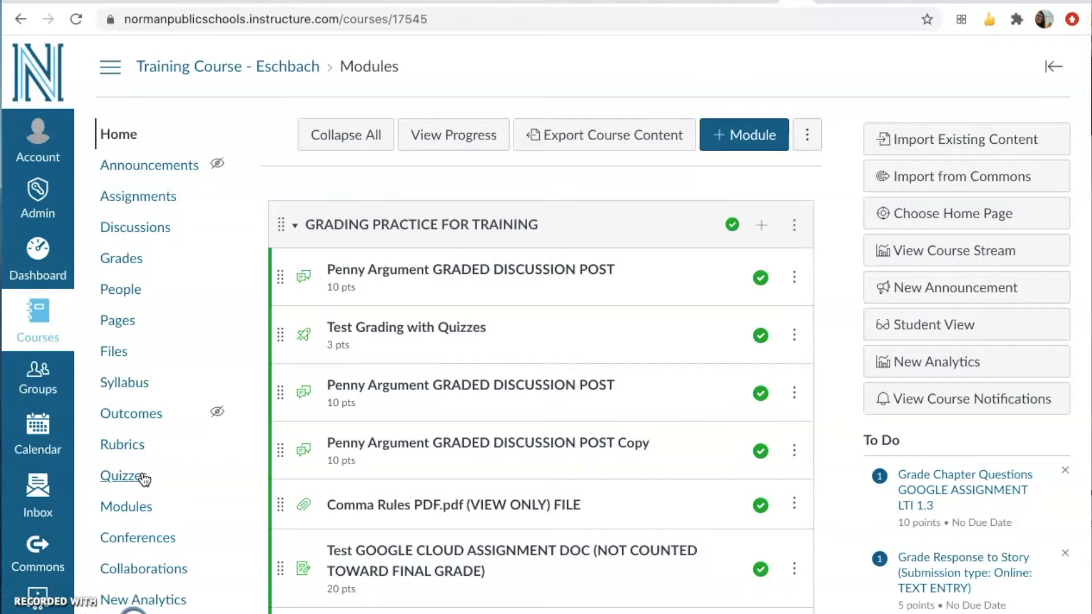
- Open the management page for the course's question banks from its quizzes
{"action": "left_click", "coordinate": [143, 480]}
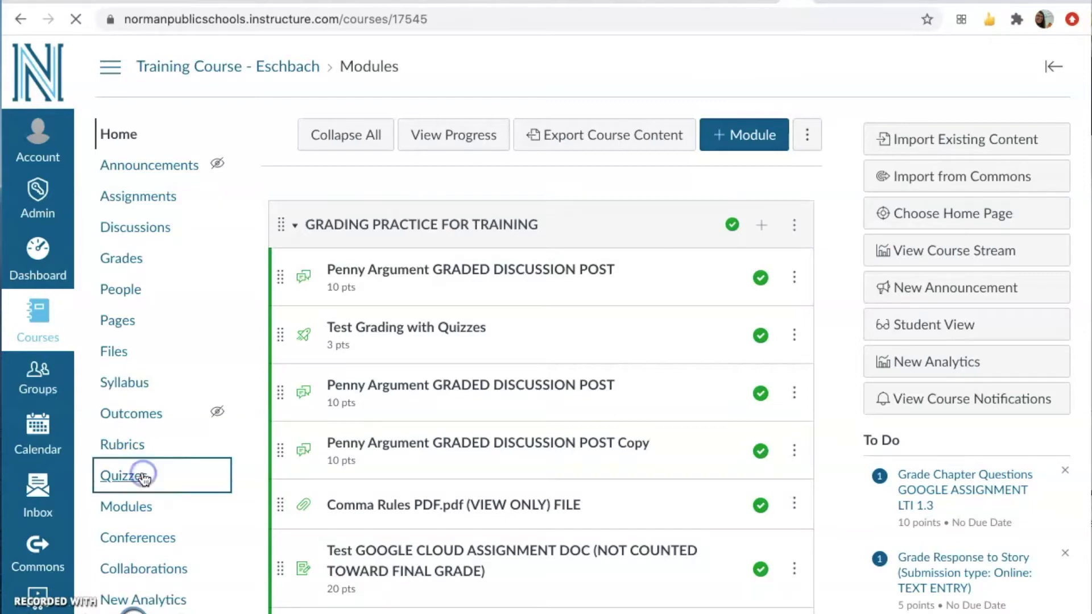
{"action": "left_click", "coordinate": [156, 468]}
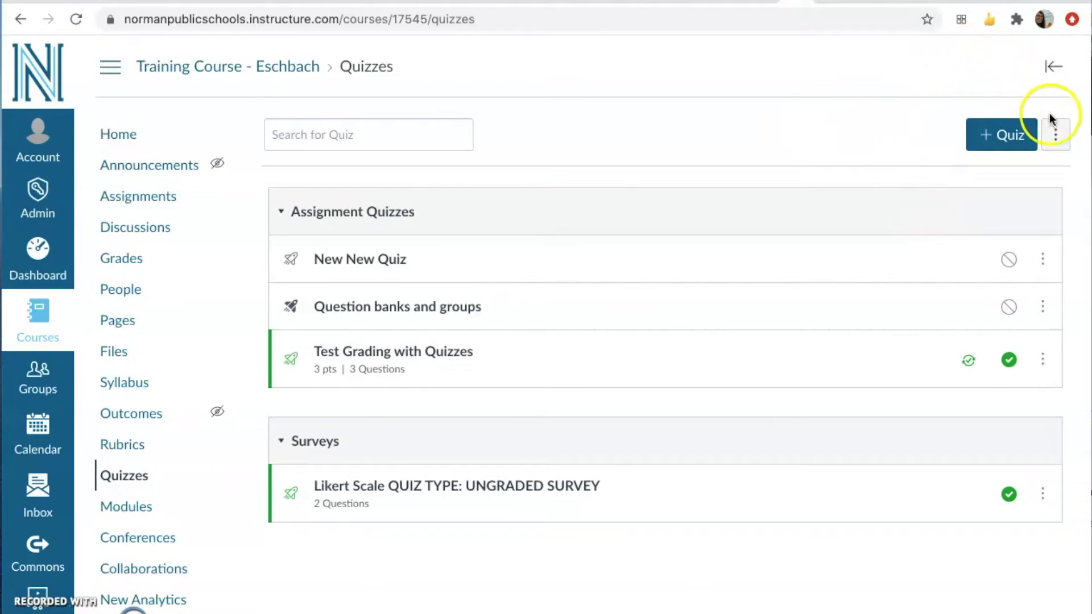
{"action": "left_click", "coordinate": [1056, 135]}
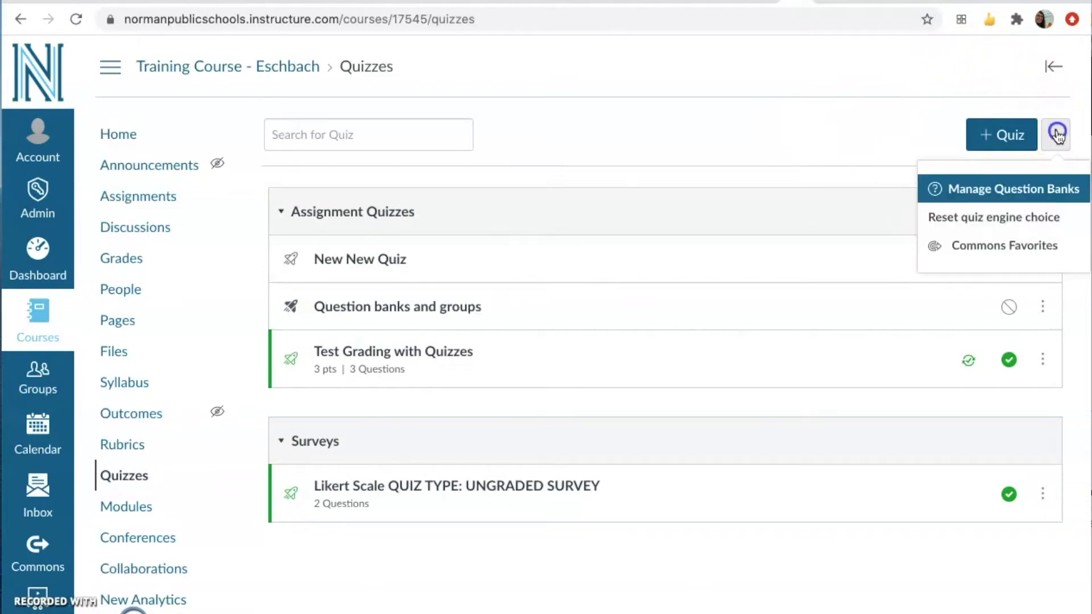
{"action": "left_click", "coordinate": [1042, 192]}
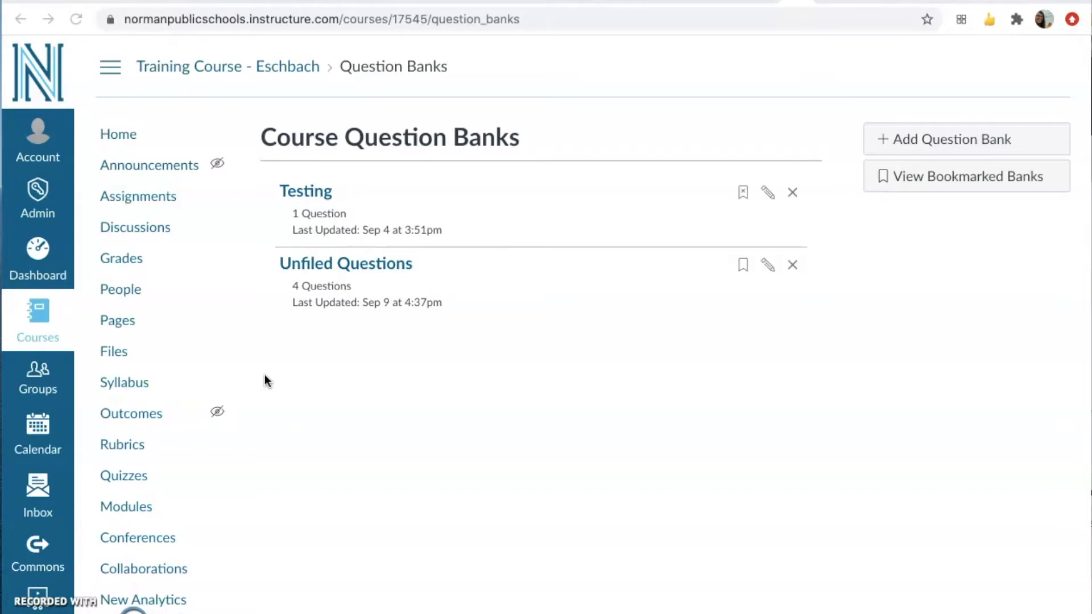
- Try to add a question bank named "To Kill a Mockingbird QUESTIONS"
{"action": "left_click", "coordinate": [916, 150]}
{"action": "left_click", "coordinate": [908, 141]}
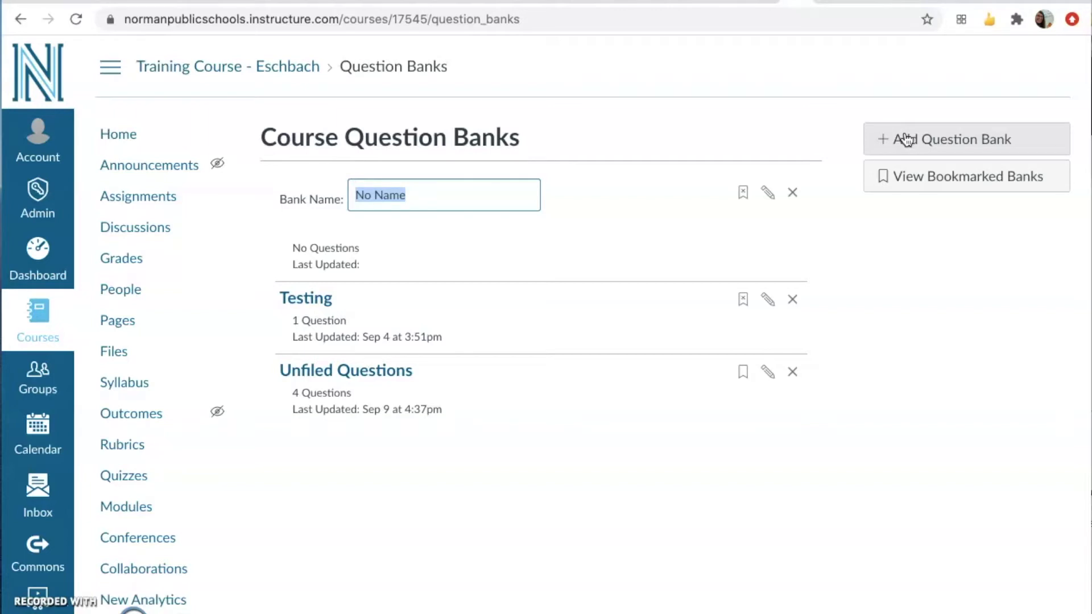
{"action": "type", "text": "To Kill a Mockingbir"}
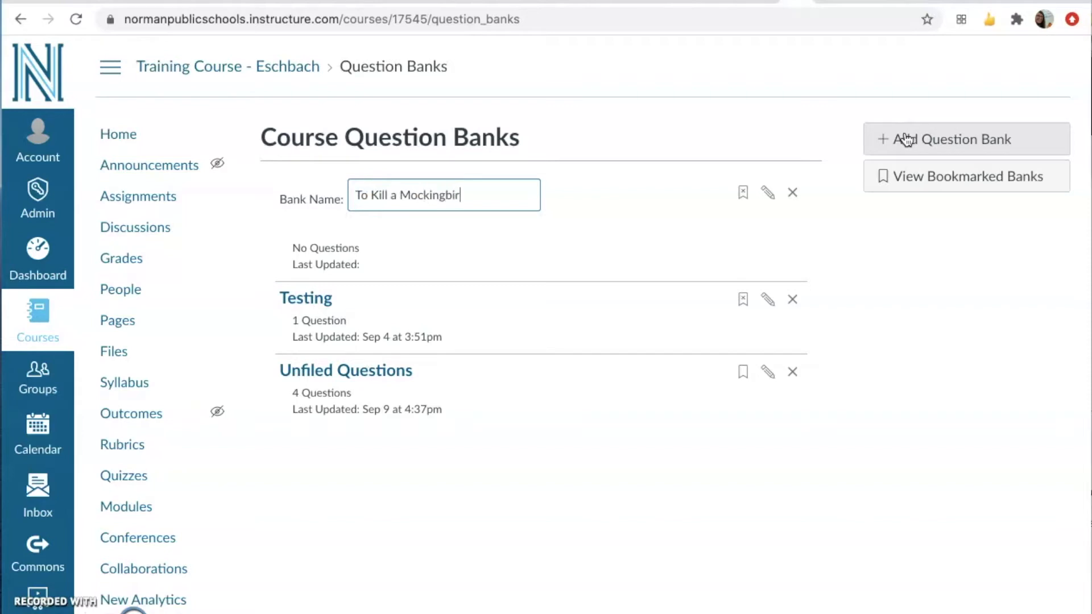
{"action": "type", "text": "d QUESTIONS"}
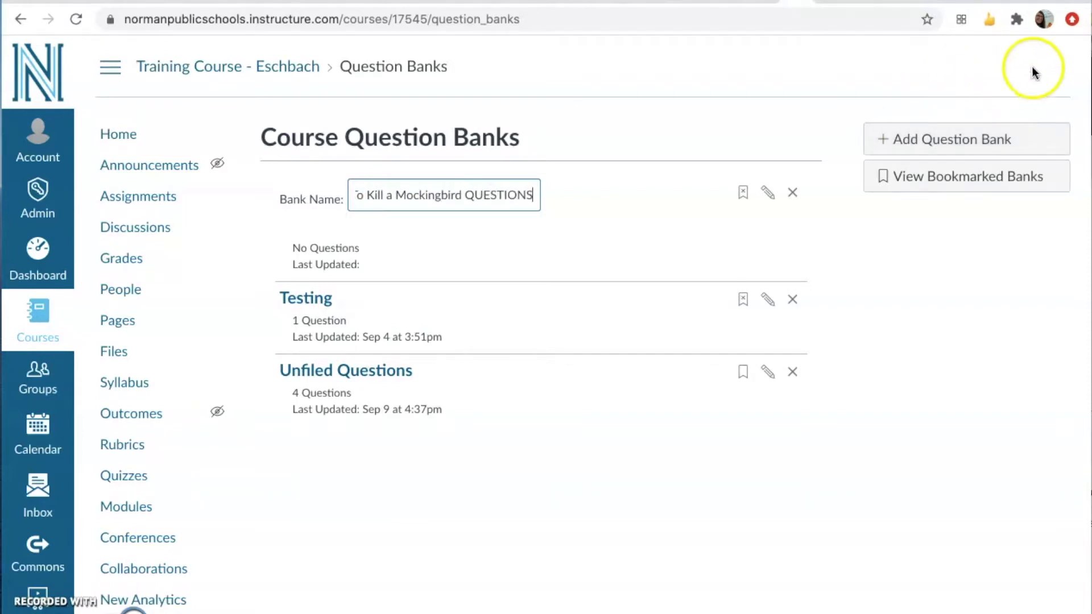
{"action": "left_click", "coordinate": [892, 273]}
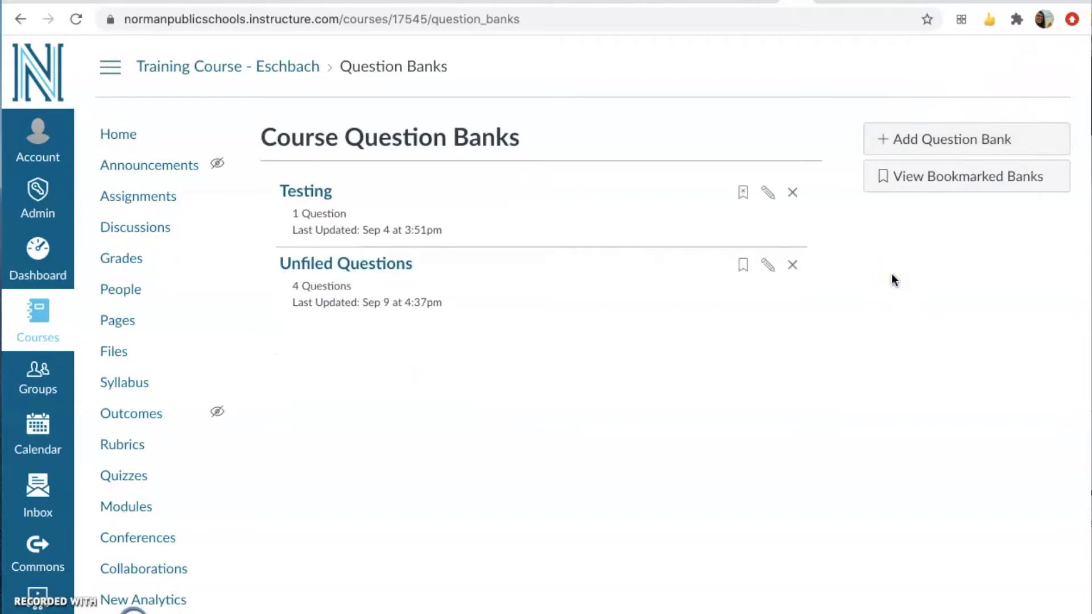
- Add a question bank named "TKAM Questions" to the course
{"action": "left_click", "coordinate": [918, 140]}
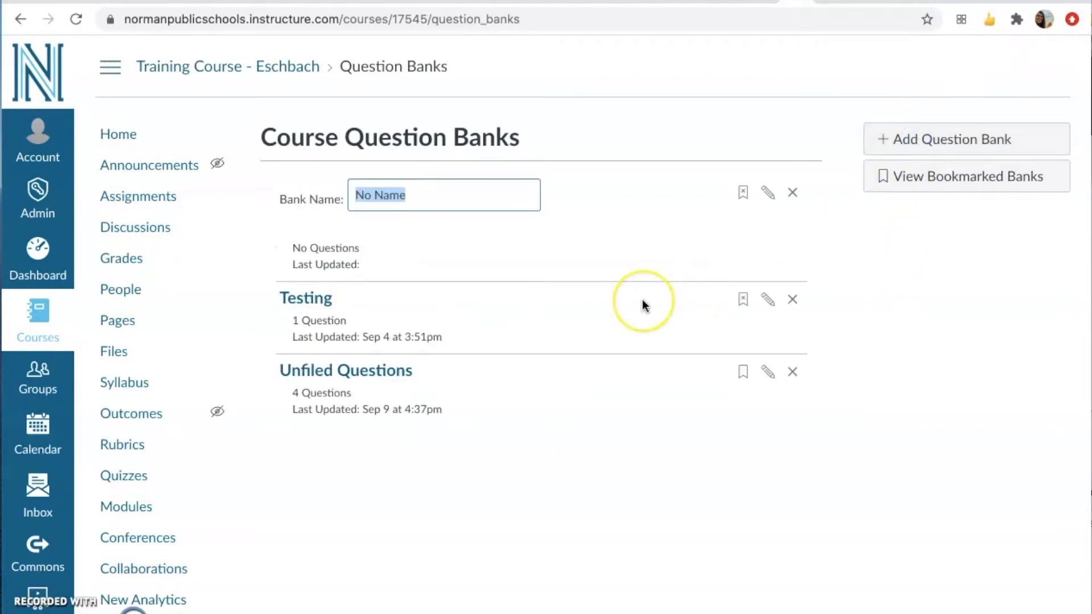
{"action": "type", "text": "TKA"}
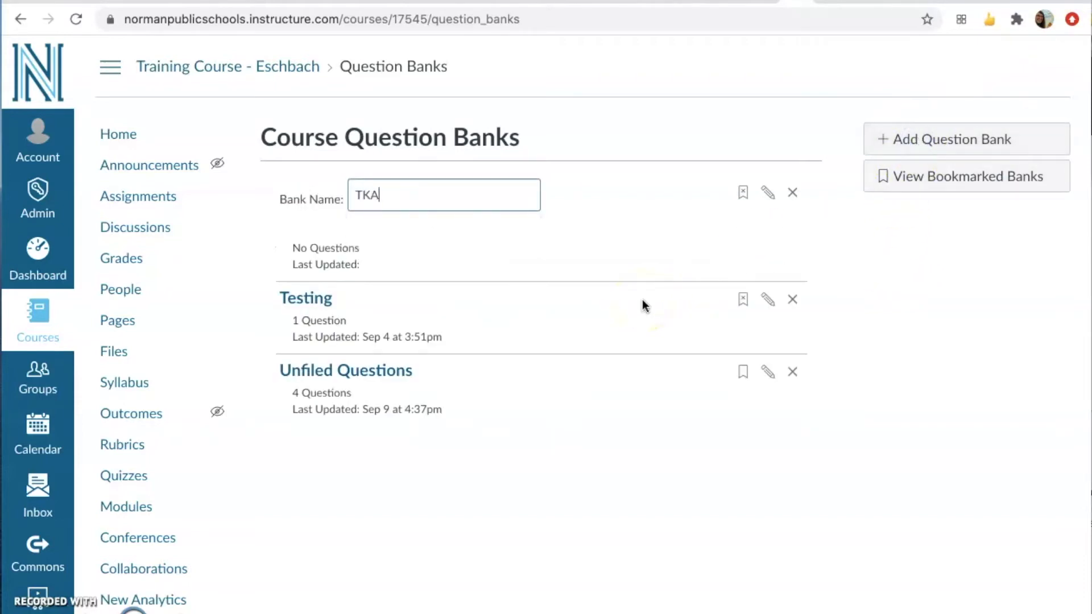
{"action": "type", "text": "M QUestions"}
{"action": "key", "text": "BackSpace"}
{"action": "key", "text": "BackSpace"}
{"action": "key", "text": "BackSpace"}
{"action": "key", "text": "BackSpace"}
{"action": "key", "text": "BackSpace"}
{"action": "key", "text": "BackSpace"}
{"action": "key", "text": "BackSpace"}
{"action": "key", "text": "BackSpace"}
{"action": "type", "text": "uestions"}
{"action": "key", "text": "Return"}
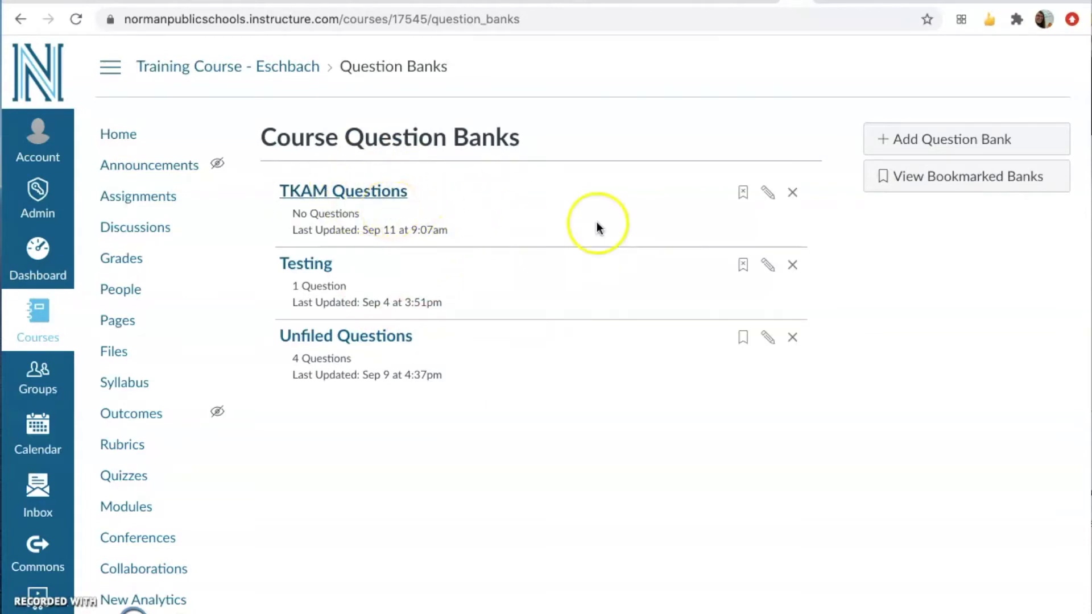
- Open the name of the TKAM Questions bank for editing, leave it as is, and open the bank itself
{"action": "left_click", "coordinate": [769, 195]}
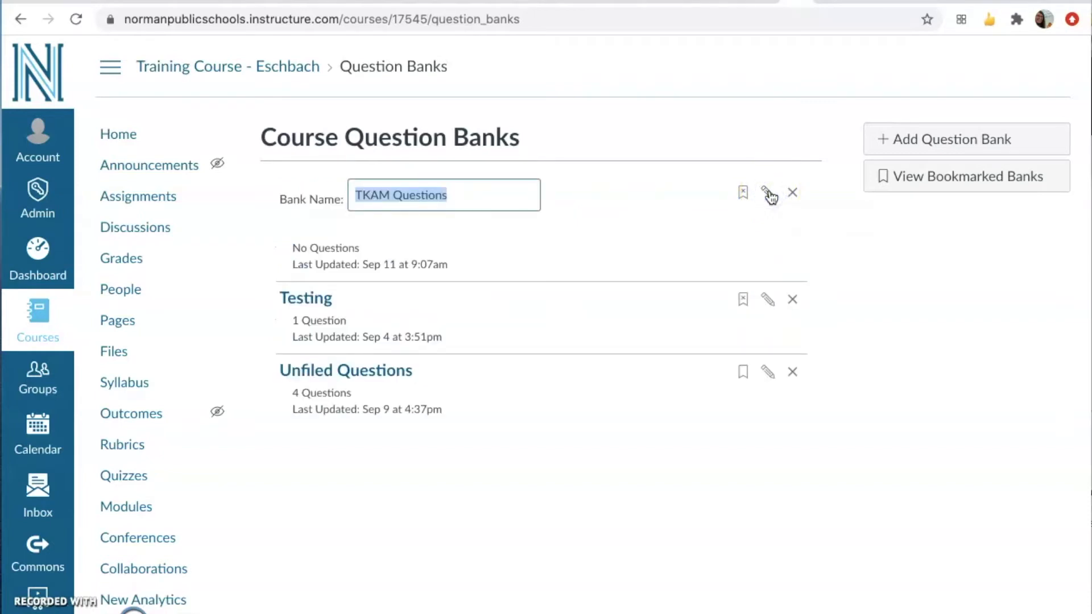
{"action": "left_click", "coordinate": [622, 203]}
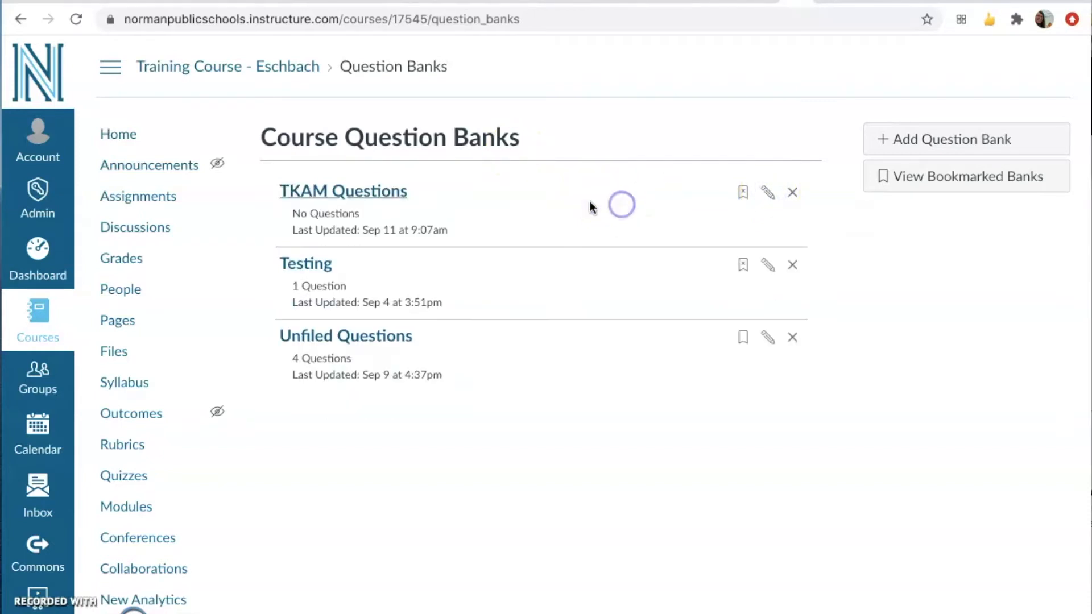
{"action": "left_click", "coordinate": [386, 193]}
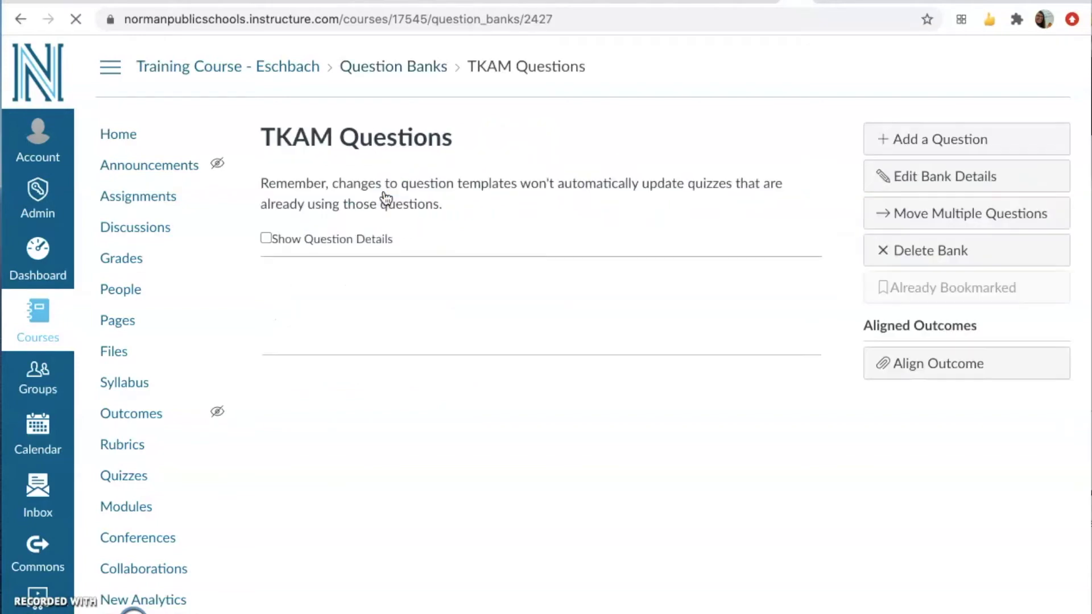
{"action": "left_click", "coordinate": [596, 139]}
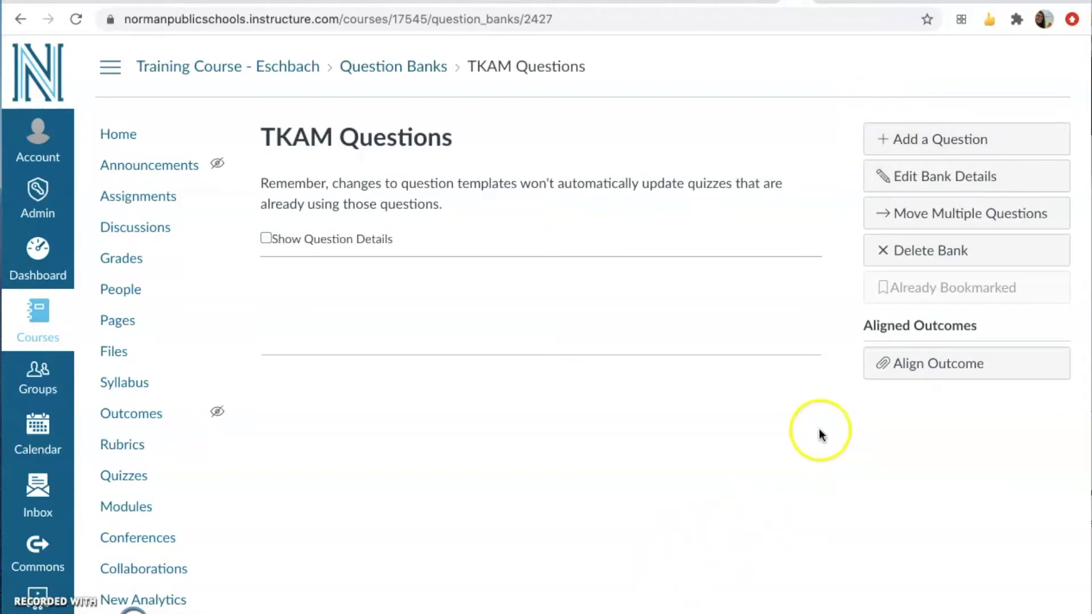
- Add a True/False question to the bank, with a statement giving the instructor's first name as its text
{"action": "left_click", "coordinate": [903, 154]}
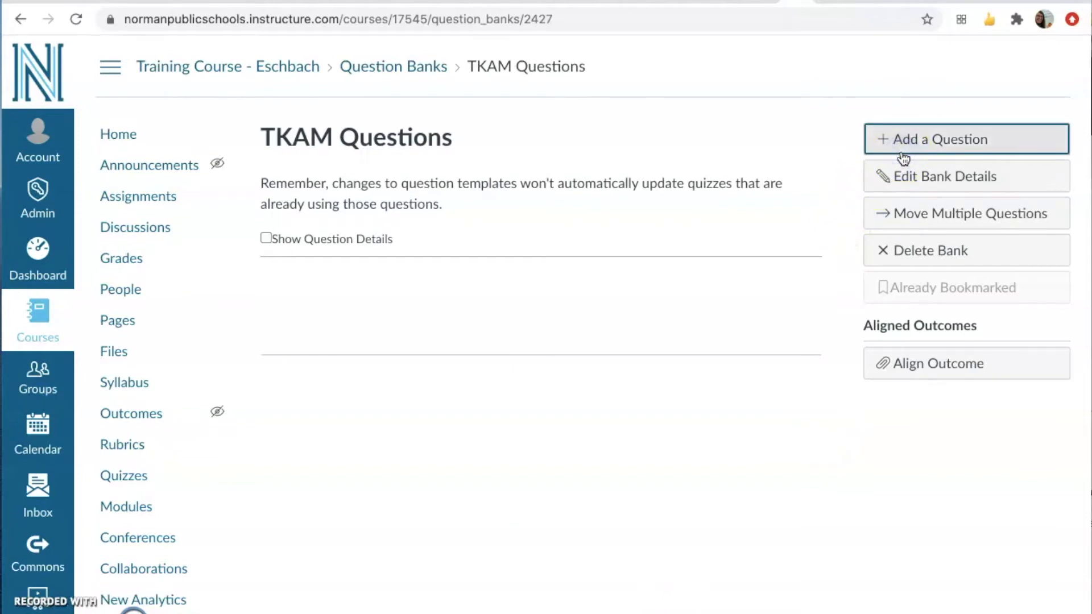
{"action": "left_click", "coordinate": [597, 307]}
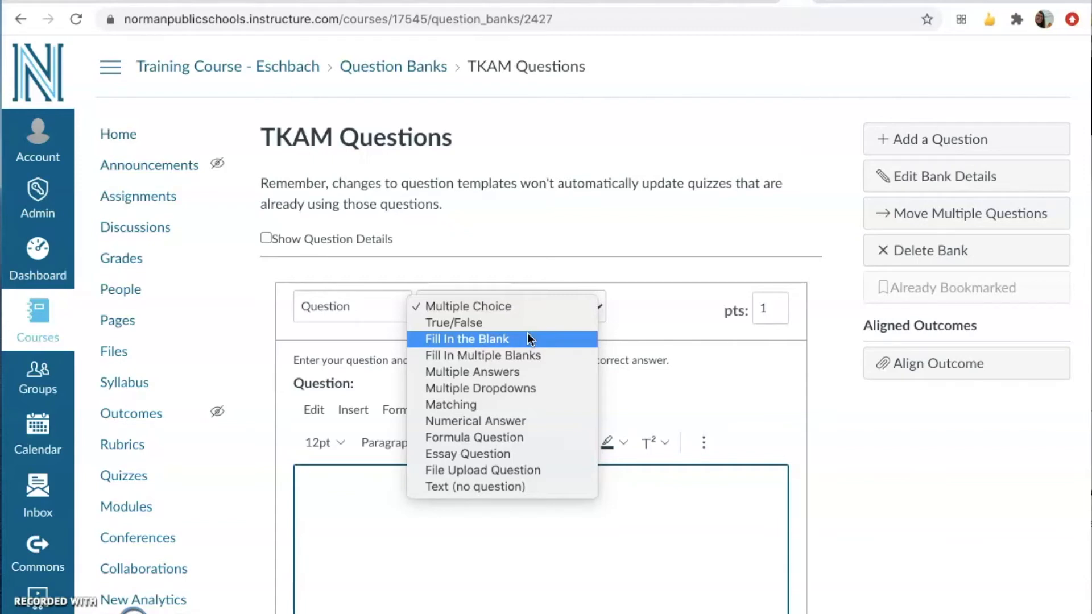
{"action": "left_click", "coordinate": [491, 324]}
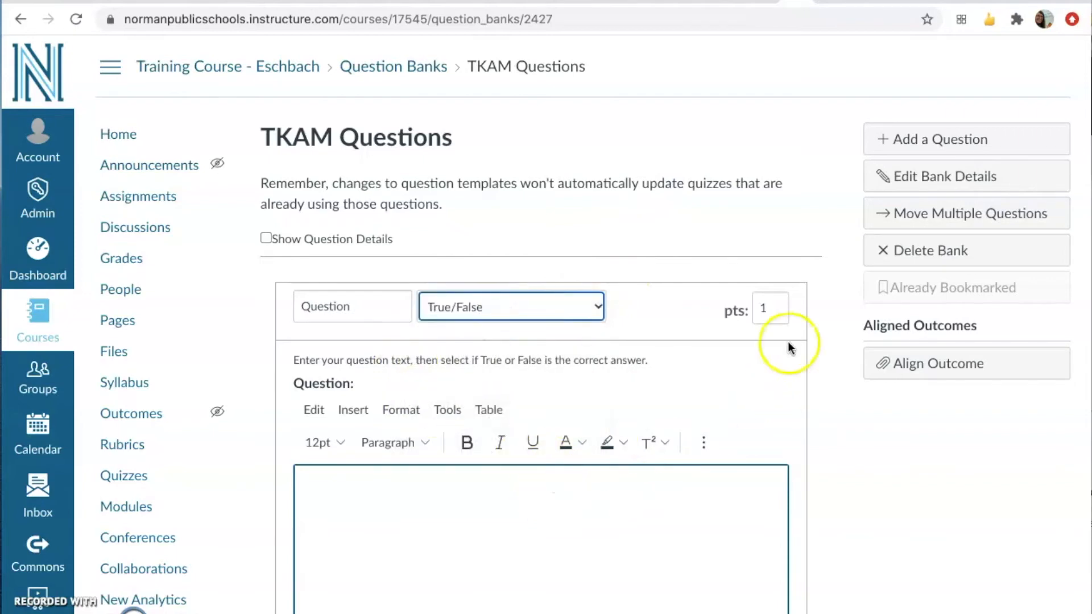
{"action": "left_click", "coordinate": [548, 559]}
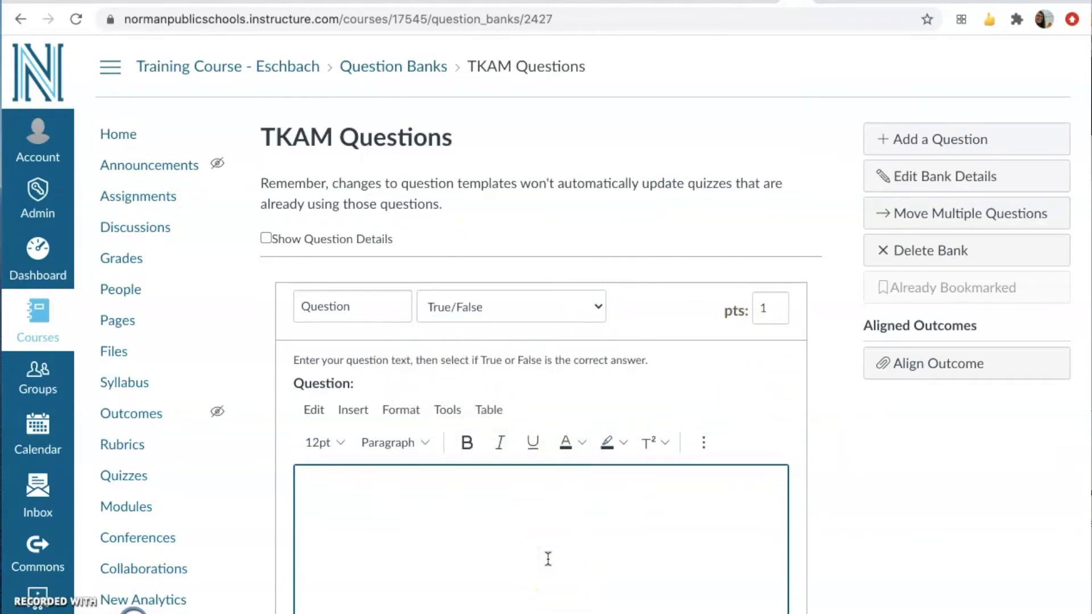
{"action": "type", "text": "My first name is Jessica."}
- Open the feedback comment for the True answer, leave it empty, and save the question to the bank
{"action": "left_click", "coordinate": [836, 446]}
{"action": "scroll", "coordinate": [844, 435], "scroll_direction": "down", "scroll_amount": 1}
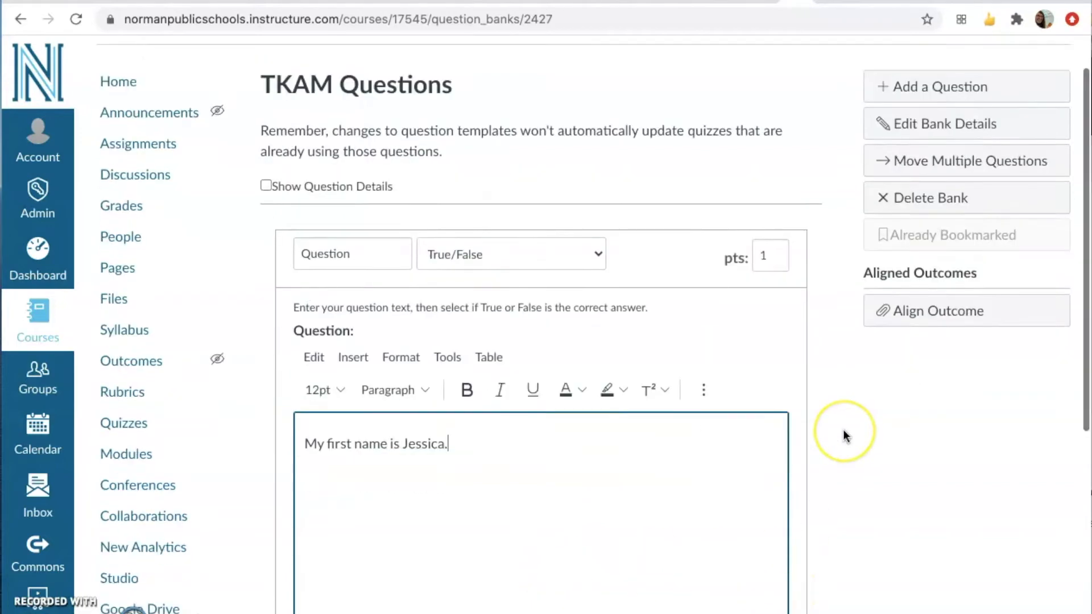
{"action": "scroll", "coordinate": [844, 436], "scroll_direction": "down", "scroll_amount": 5}
{"action": "left_click", "coordinate": [376, 490]}
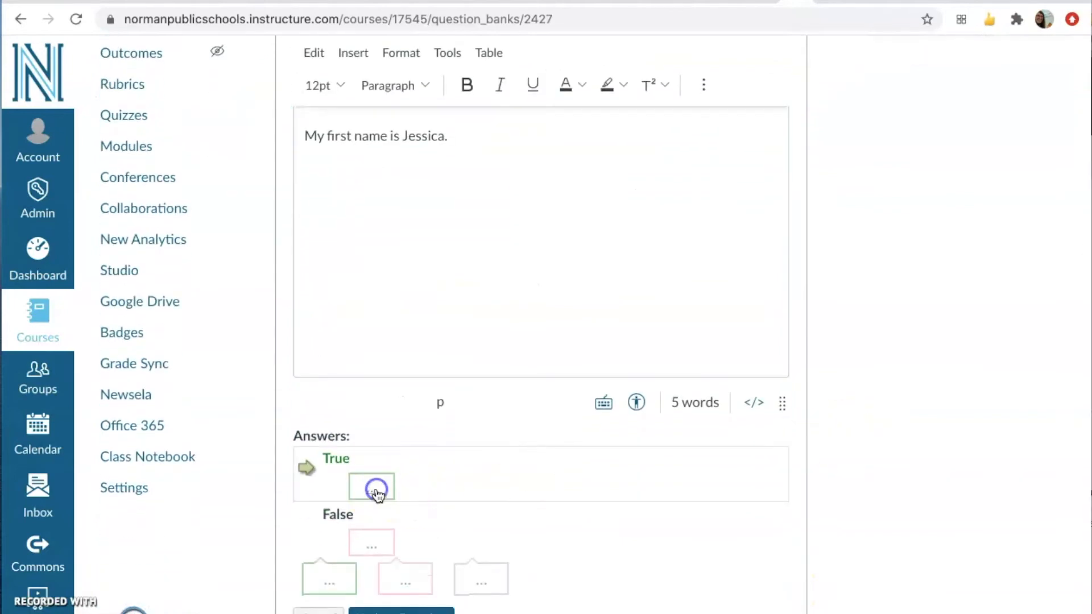
{"action": "scroll", "coordinate": [527, 473], "scroll_direction": "down", "scroll_amount": 4}
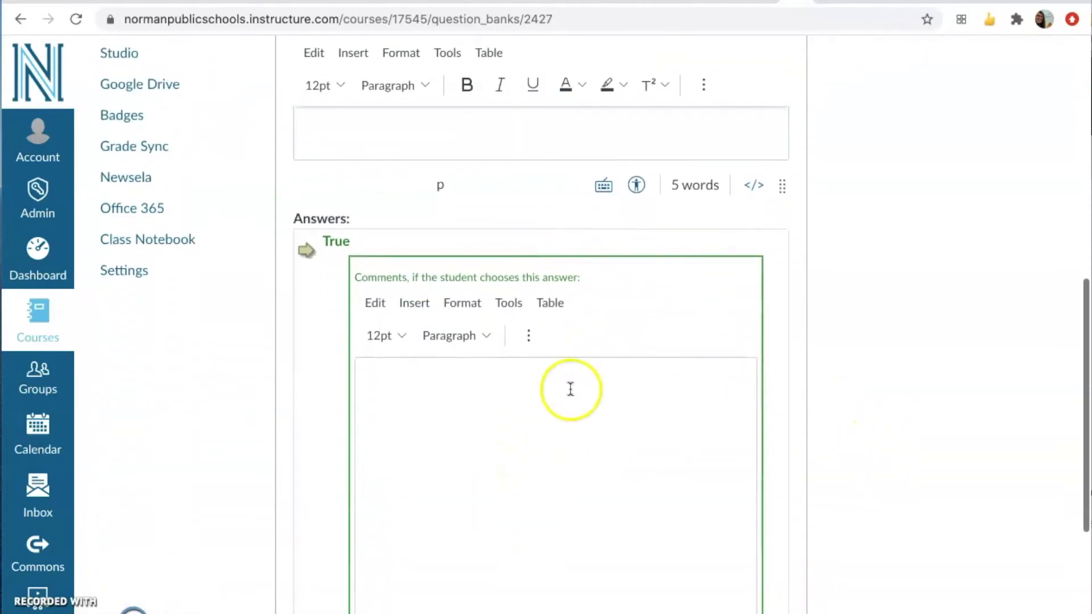
{"action": "scroll", "coordinate": [828, 436], "scroll_direction": "down", "scroll_amount": 2}
{"action": "left_click", "coordinate": [830, 439]}
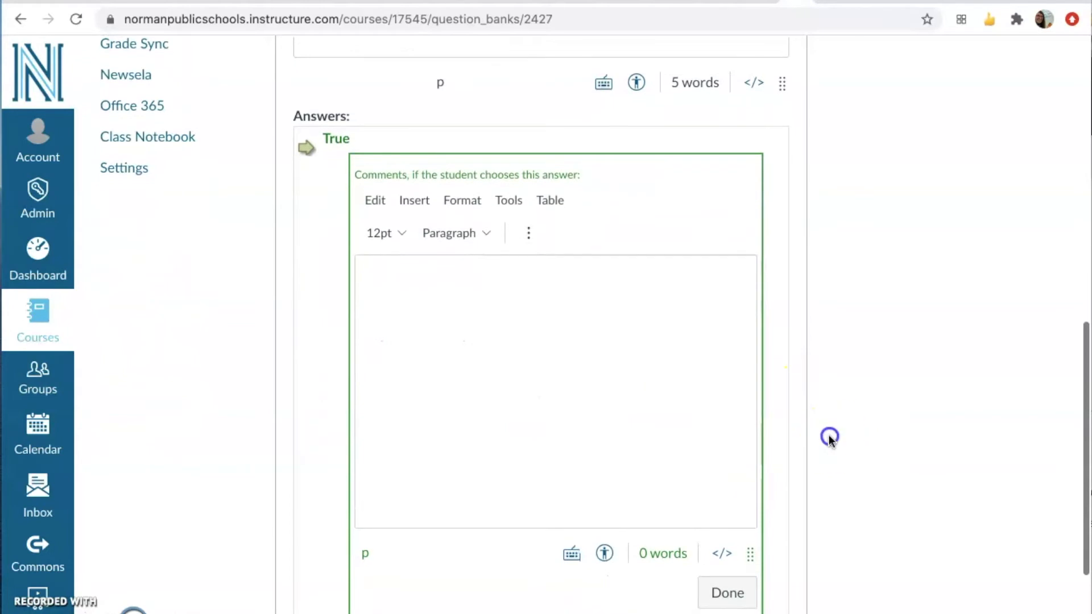
{"action": "scroll", "coordinate": [829, 435], "scroll_direction": "down", "scroll_amount": 3}
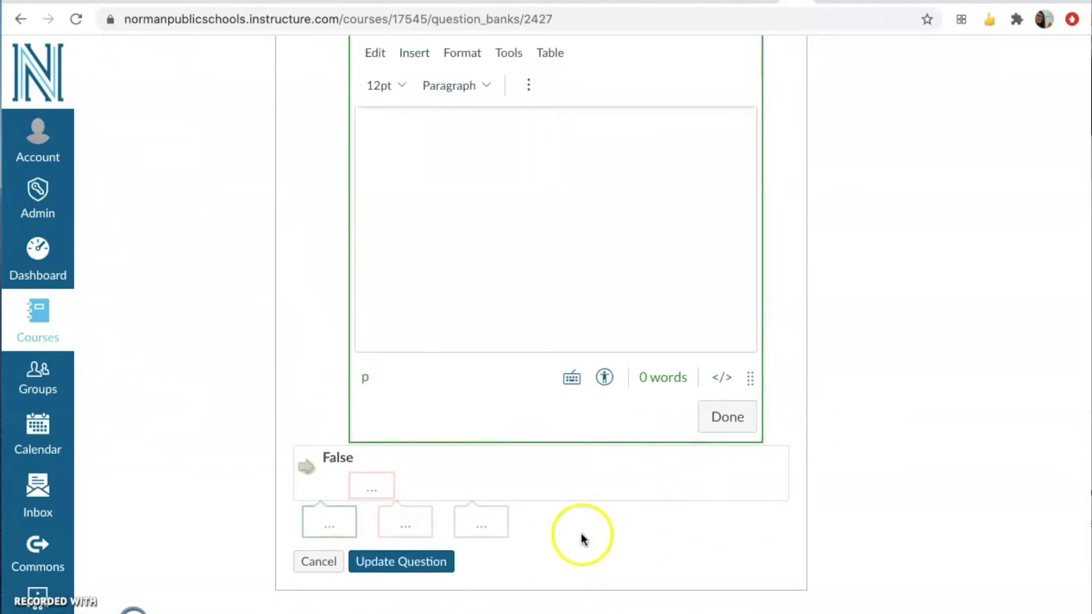
{"action": "left_click", "coordinate": [424, 563]}
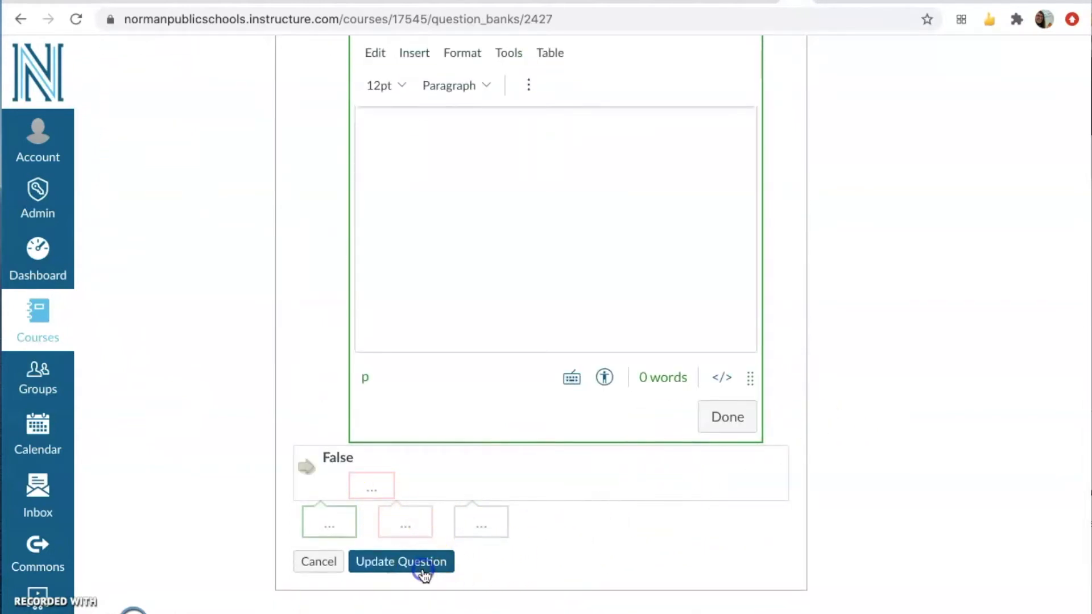
- Review the destination banks offered for moving or copying the saved question, and close the dialog without moving it
{"action": "scroll", "coordinate": [504, 443], "scroll_direction": "up", "scroll_amount": 2}
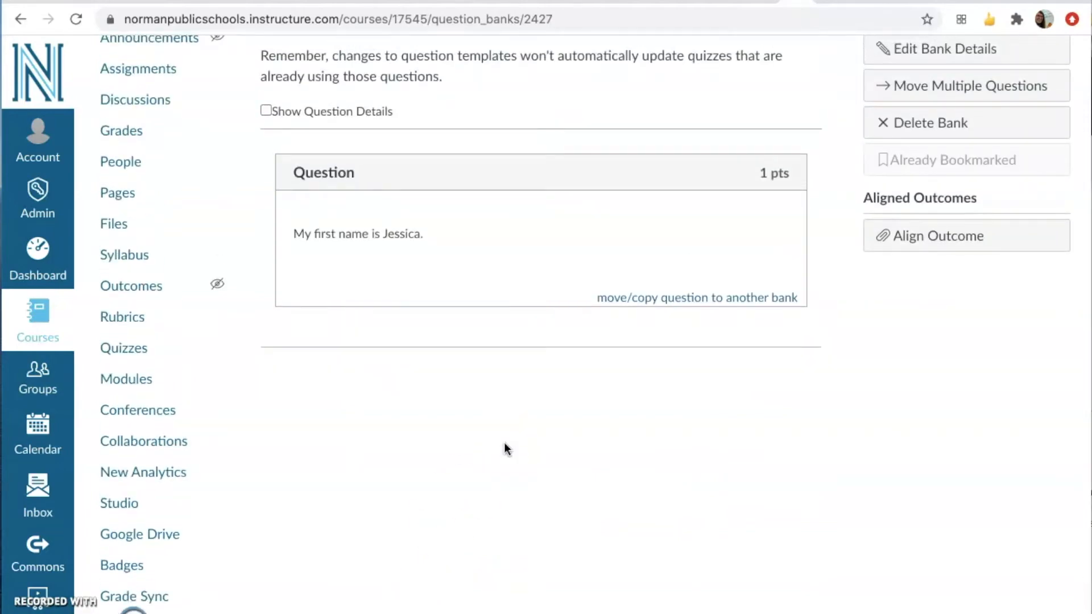
{"action": "scroll", "coordinate": [504, 442], "scroll_direction": "up", "scroll_amount": 2}
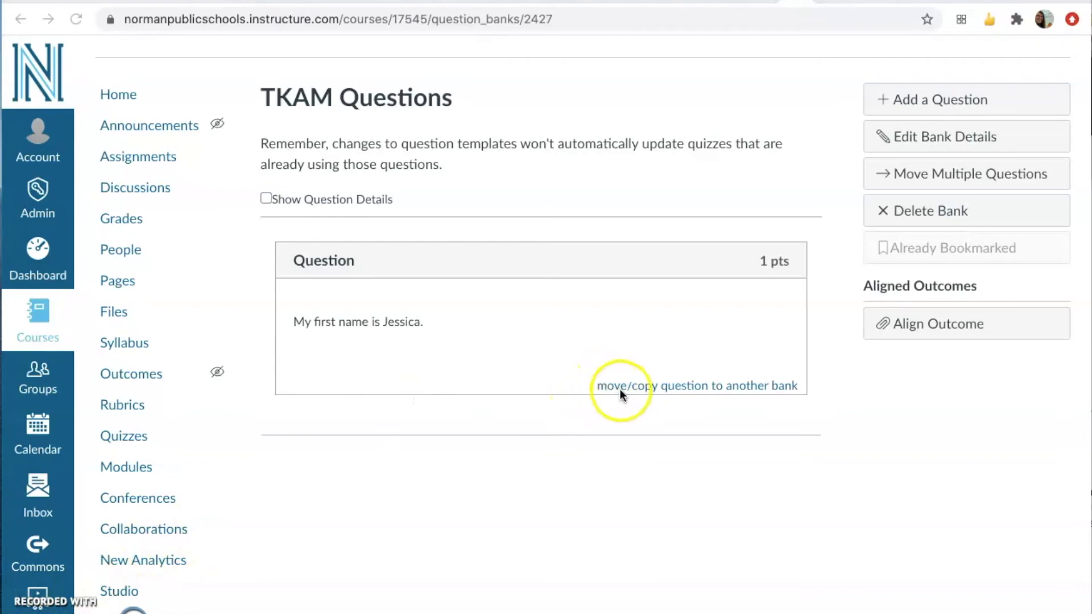
{"action": "left_click", "coordinate": [666, 387]}
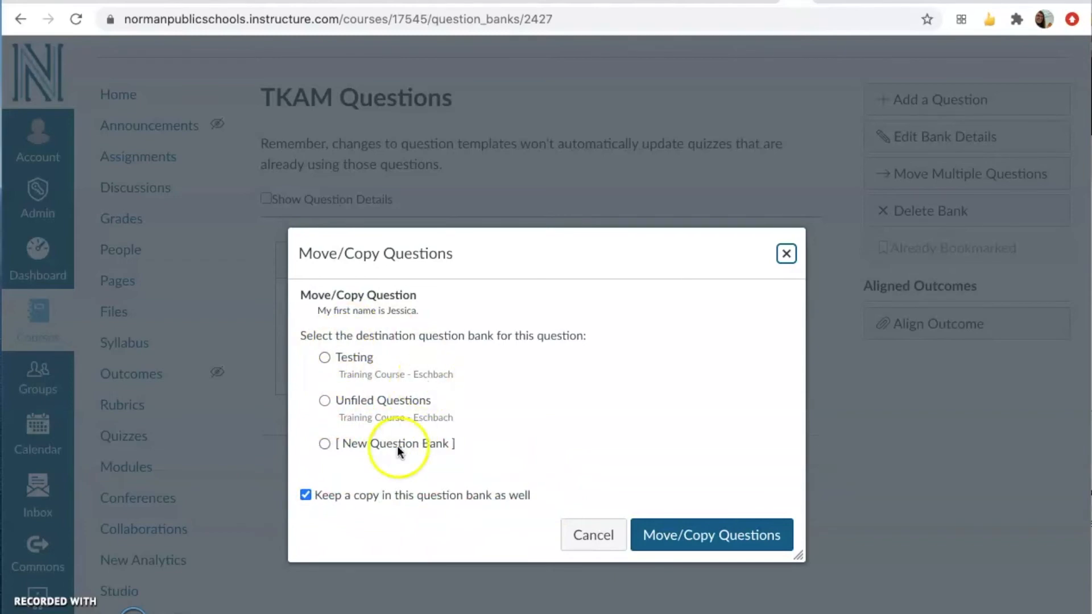
{"action": "left_click", "coordinate": [788, 253]}
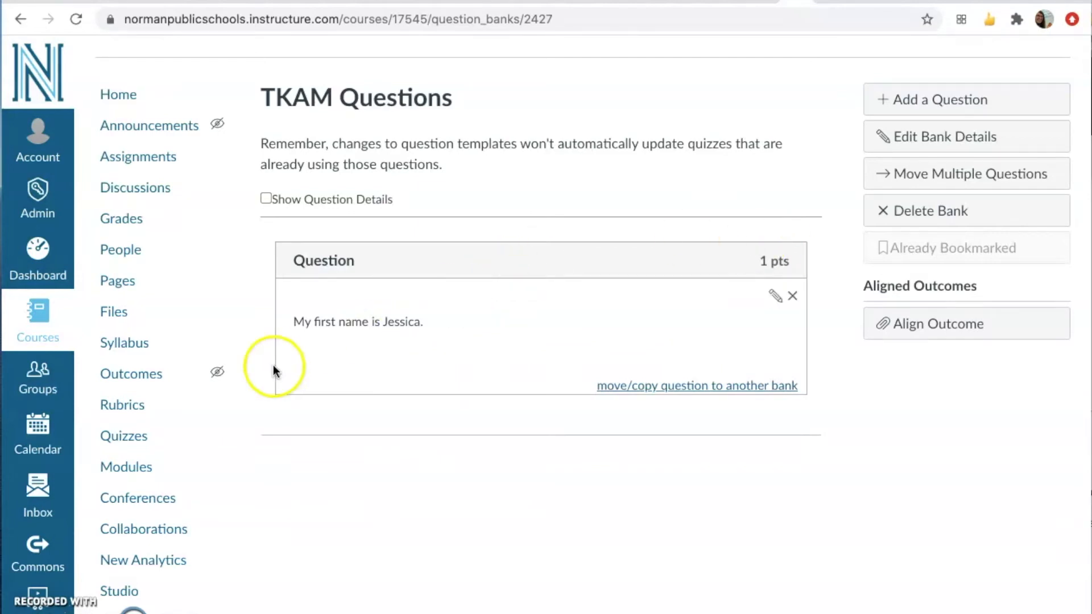
- Create a new quiz in the course using the Classic Quizzes engine
{"action": "left_click", "coordinate": [160, 434]}
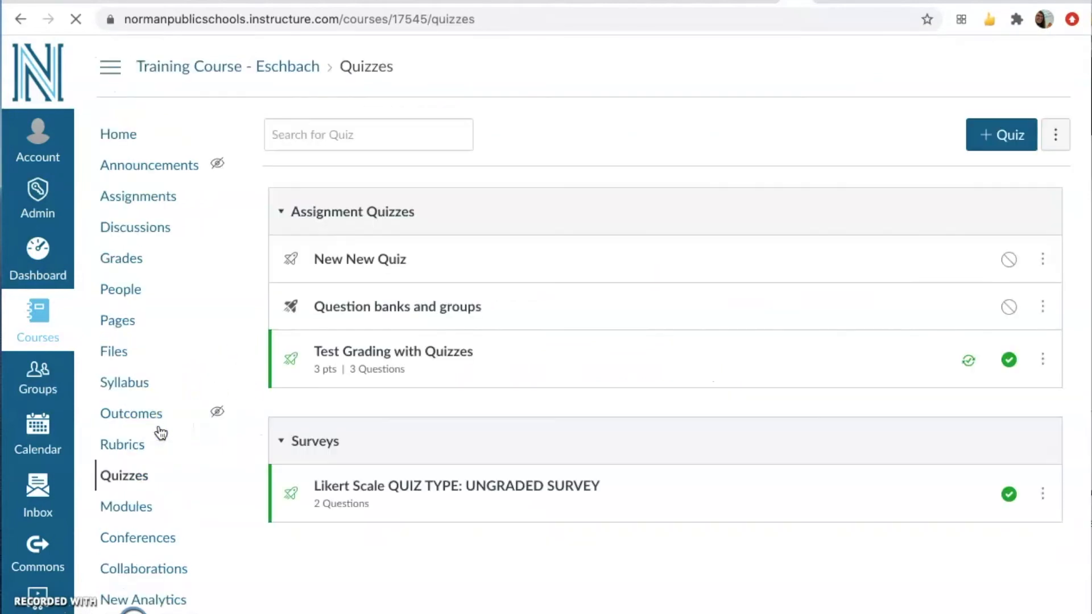
{"action": "left_click", "coordinate": [981, 132]}
{"action": "left_click", "coordinate": [436, 266]}
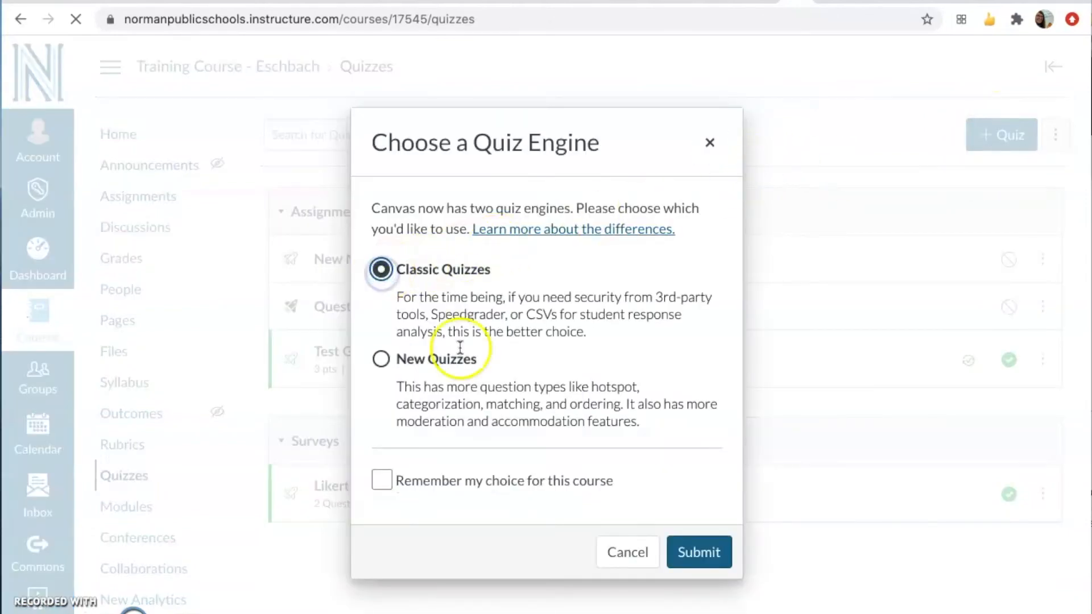
{"action": "left_click", "coordinate": [684, 550]}
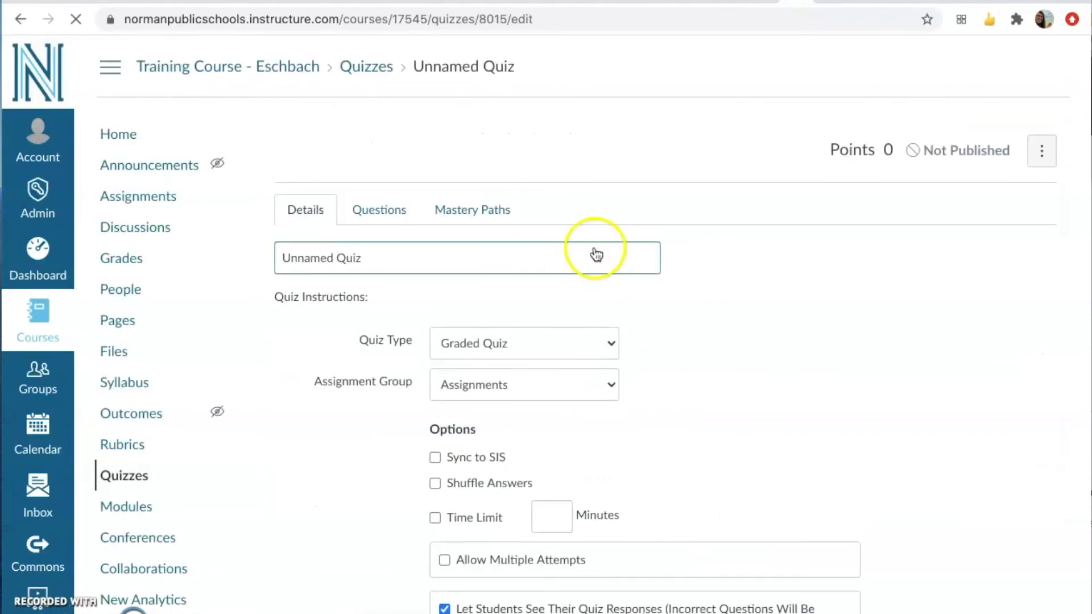
- Name the quiz "Unnamed Quiz 2" with the instructions "Answer questions", and open its questions section
{"action": "left_click", "coordinate": [585, 265]}
{"action": "type", "text": "2"}
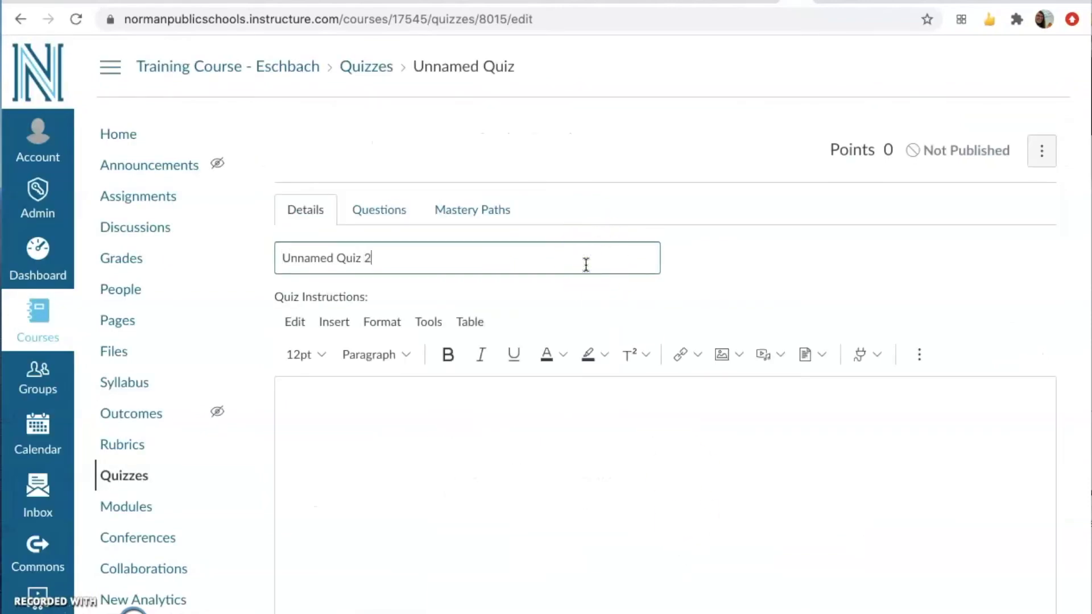
{"action": "left_click", "coordinate": [592, 443]}
{"action": "type", "text": "Answer questions"}
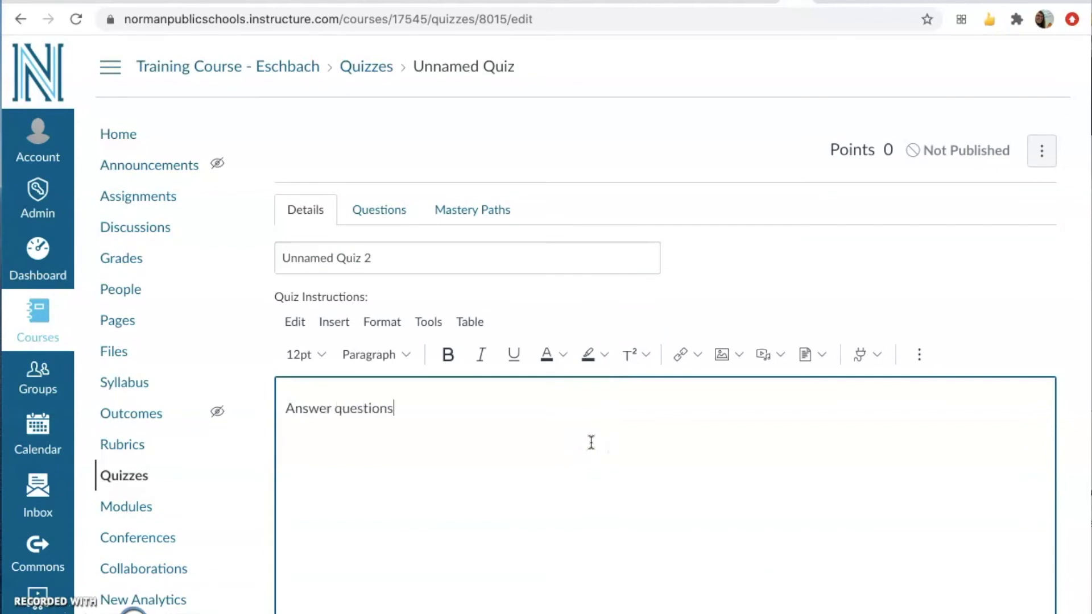
{"action": "left_click", "coordinate": [385, 207]}
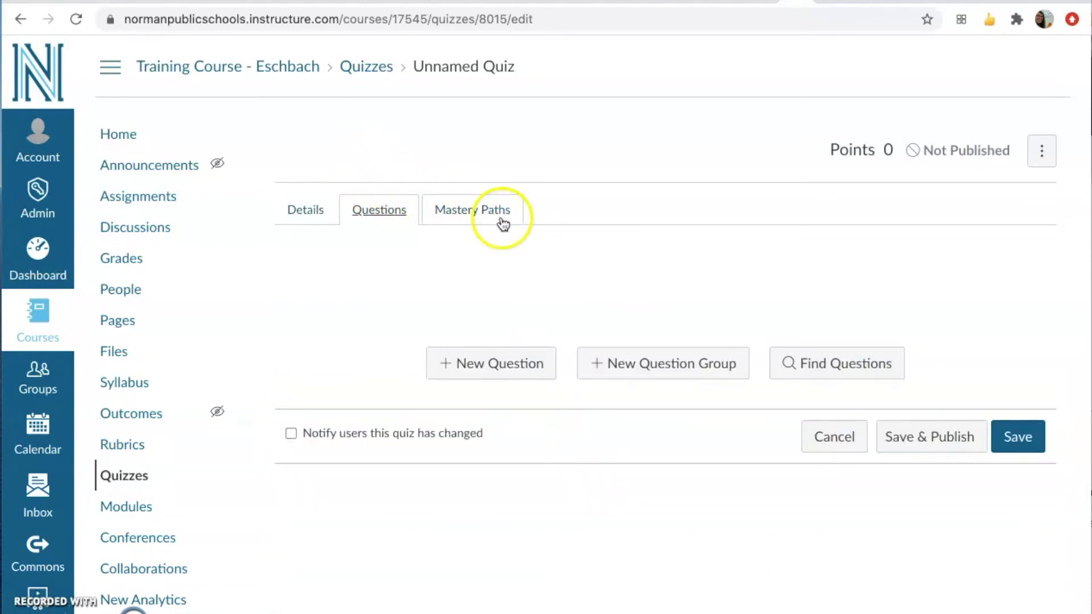
- Look through the TKAM Questions bank for existing questions to add to the quiz, and close the search without adding any
{"action": "scroll", "coordinate": [508, 296], "scroll_direction": "down", "scroll_amount": 1}
{"action": "left_click", "coordinate": [813, 344]}
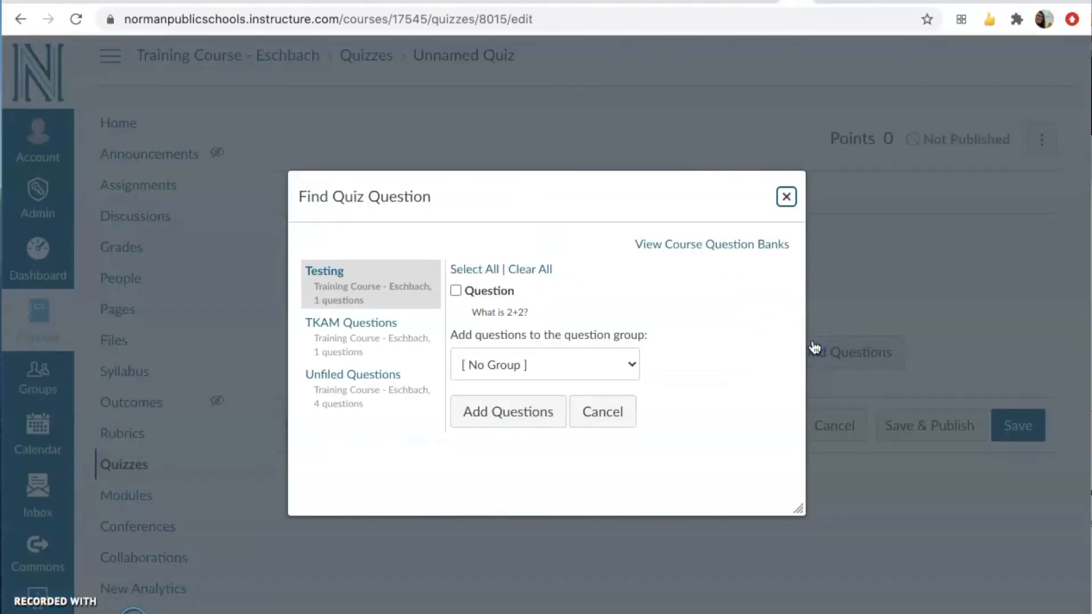
{"action": "left_click", "coordinate": [397, 354]}
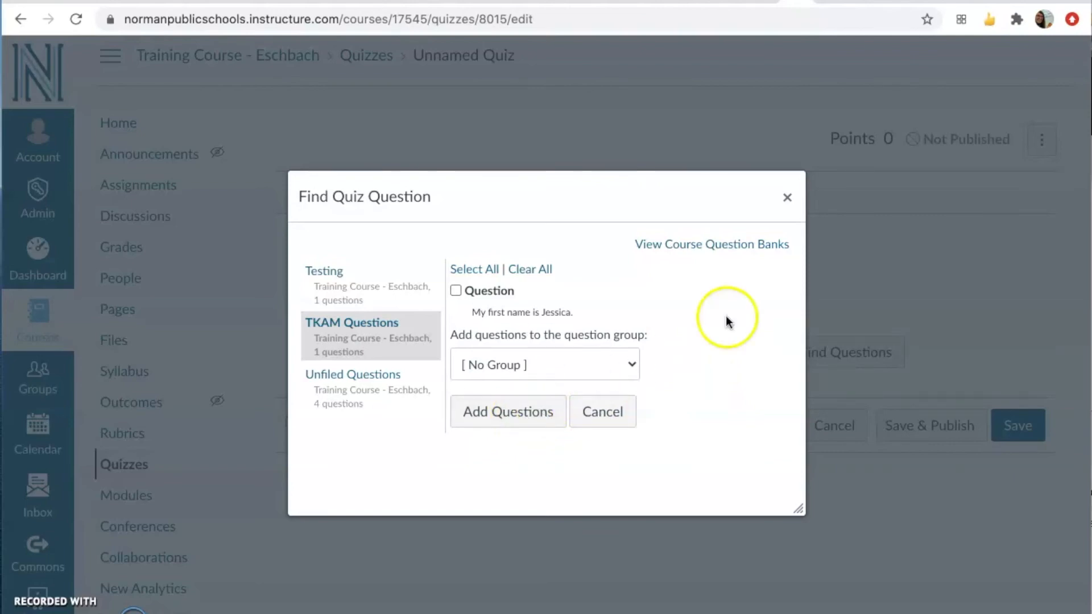
{"action": "left_click", "coordinate": [787, 199]}
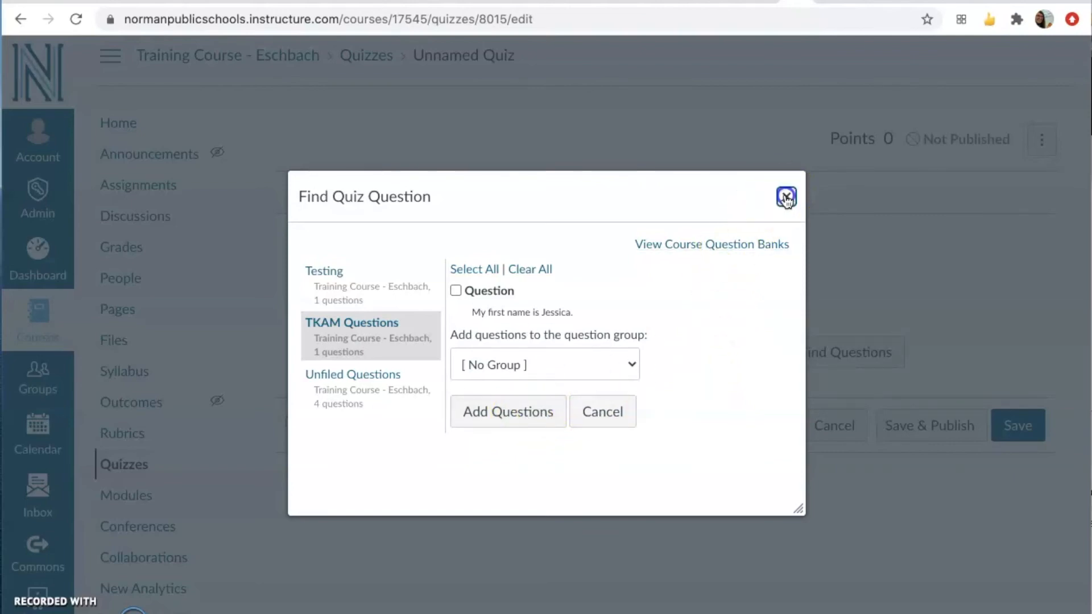
- Add a new Essay Question to the quiz with the question text "Essay" and save it
{"action": "left_click", "coordinate": [505, 363]}
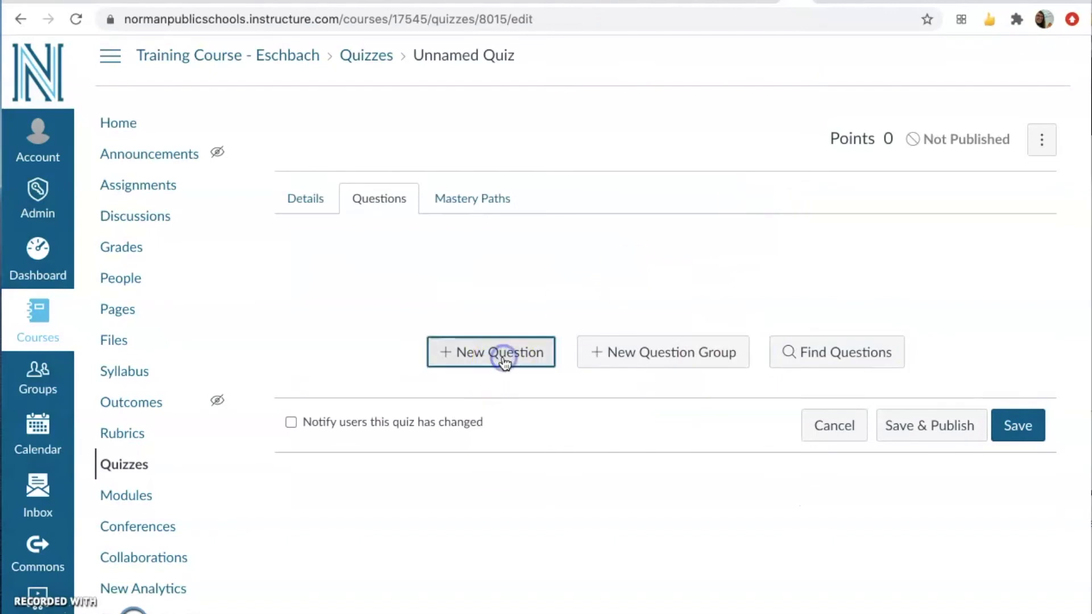
{"action": "left_click", "coordinate": [629, 497]}
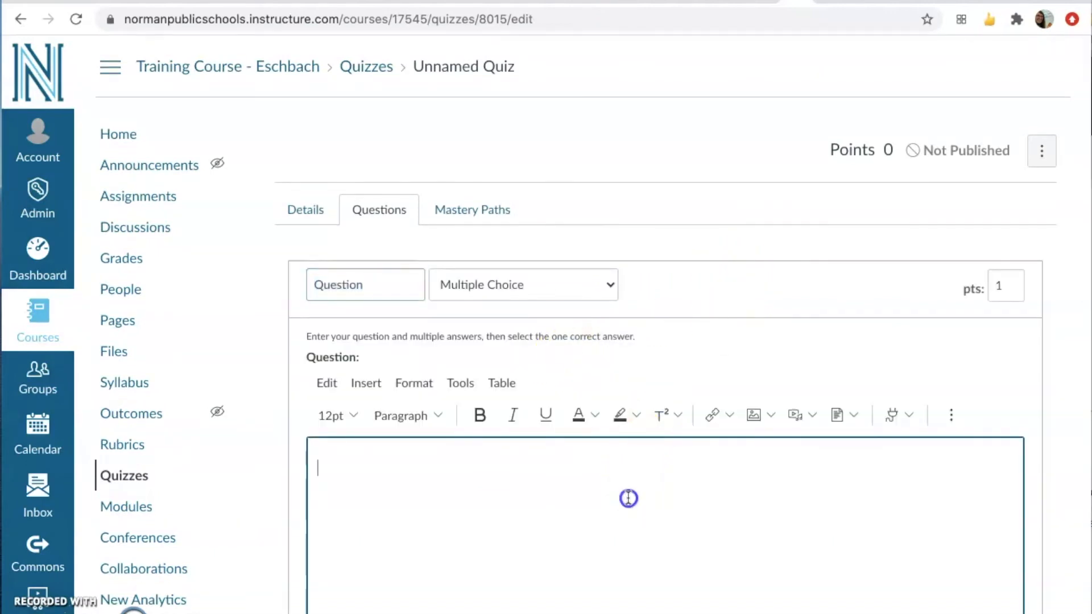
{"action": "left_click", "coordinate": [604, 284]}
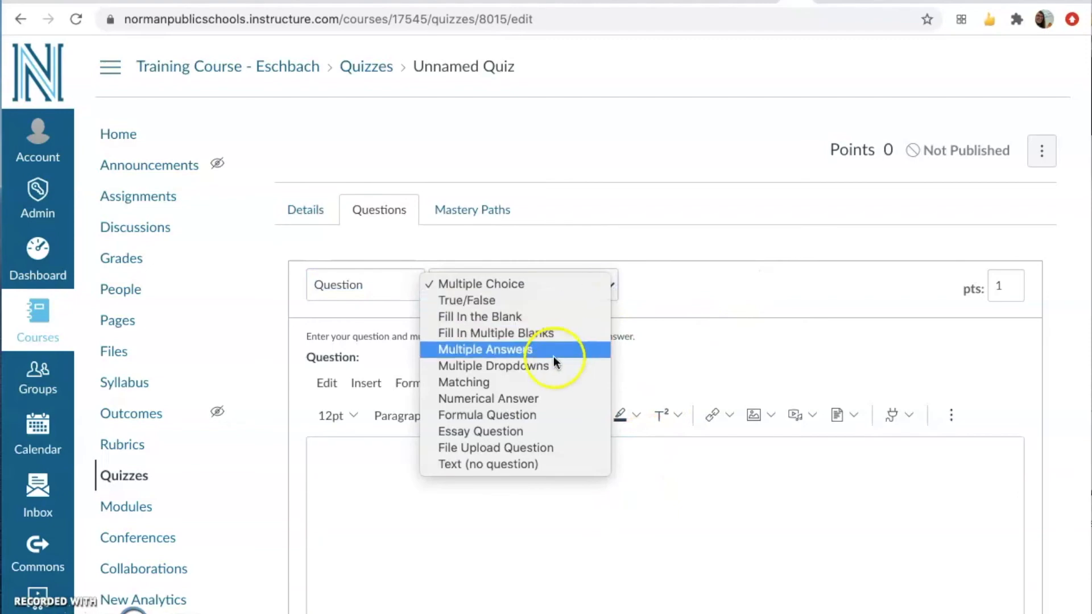
{"action": "left_click", "coordinate": [517, 432]}
{"action": "left_click", "coordinate": [510, 483]}
{"action": "type", "text": "Essay"}
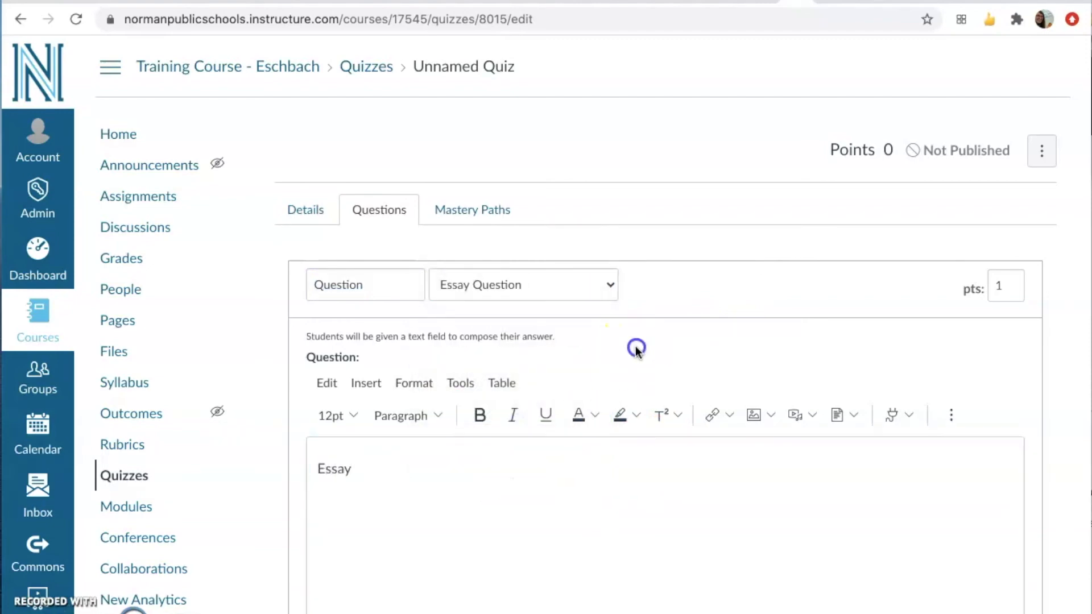
{"action": "scroll", "coordinate": [636, 345], "scroll_direction": "down", "scroll_amount": 6}
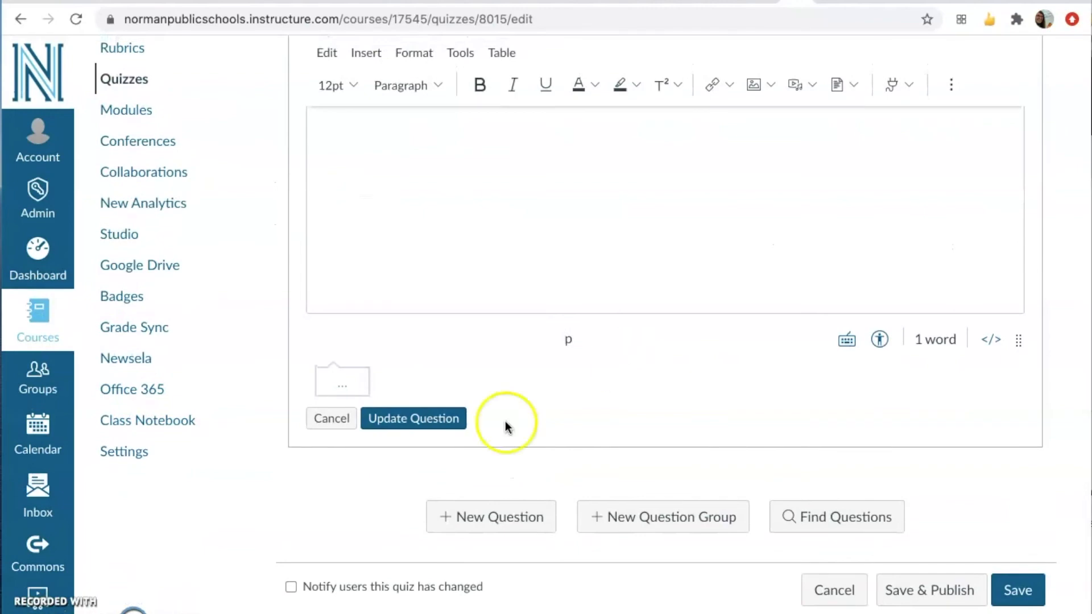
{"action": "left_click", "coordinate": [434, 418]}
- Reopen the essay question in its editor to review its options, and leave it without making changes
{"action": "scroll", "coordinate": [682, 262], "scroll_direction": "up", "scroll_amount": 5}
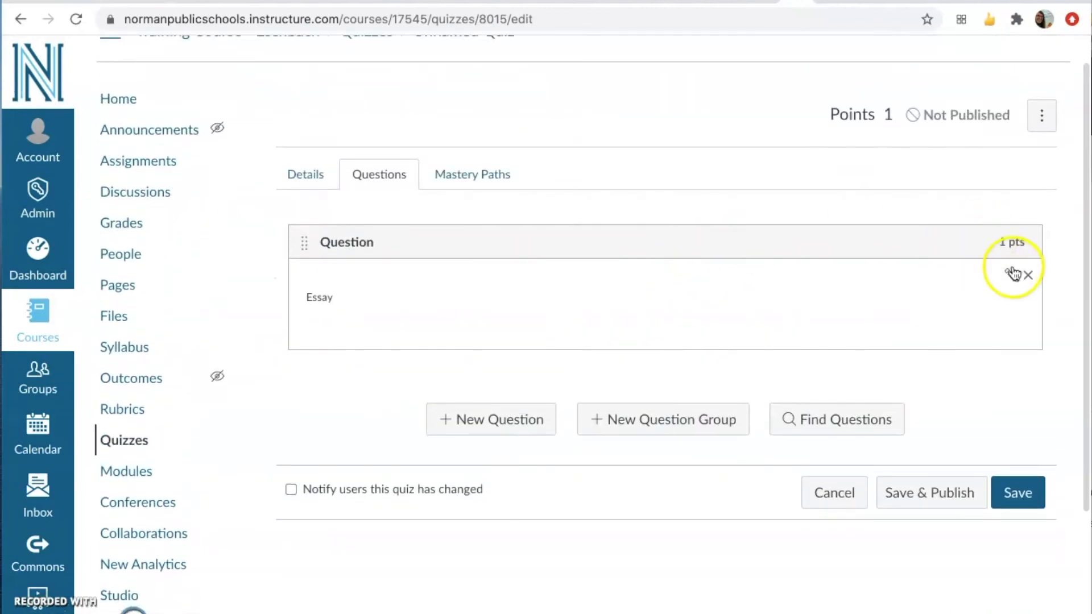
{"action": "left_click", "coordinate": [1010, 274]}
{"action": "scroll", "coordinate": [834, 309], "scroll_direction": "down", "scroll_amount": 5}
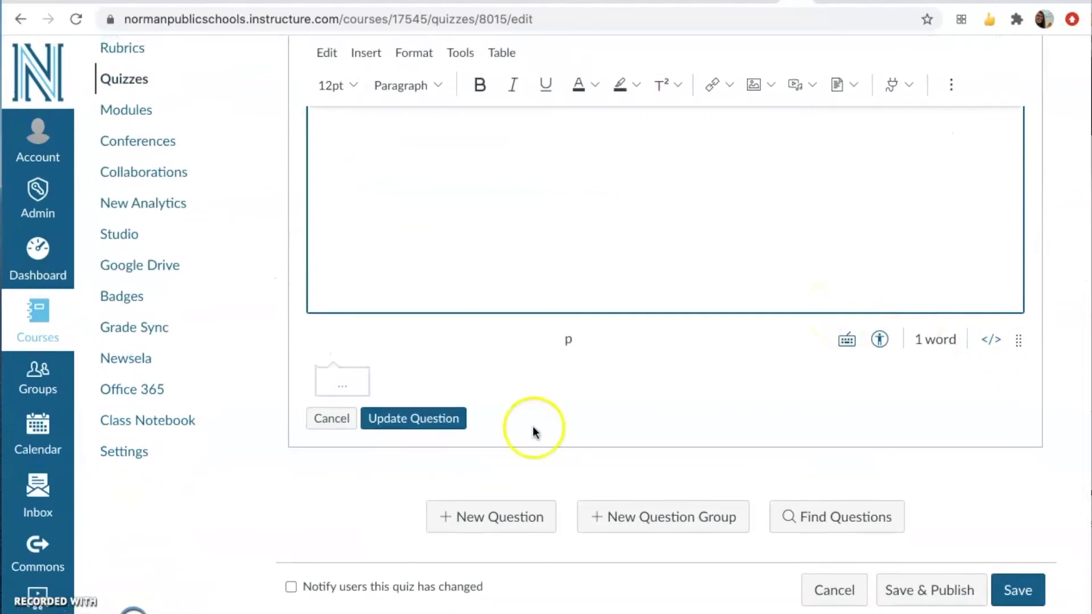
{"action": "left_click", "coordinate": [322, 424]}
{"action": "scroll", "coordinate": [512, 393], "scroll_direction": "up", "scroll_amount": 4}
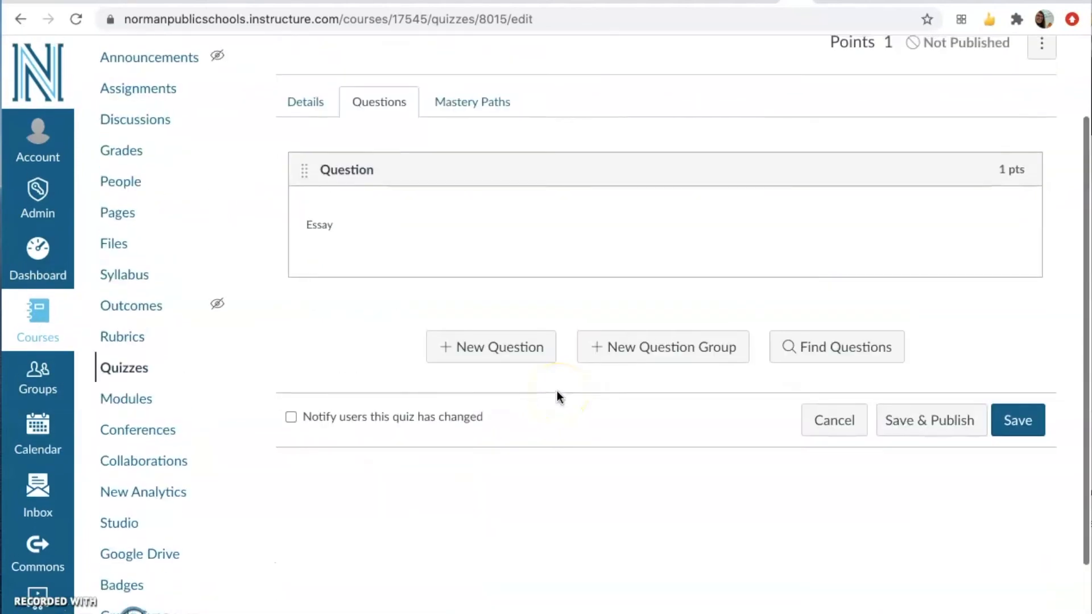
- Start another new question below the essay question in the quiz
{"action": "scroll", "coordinate": [557, 392], "scroll_direction": "up", "scroll_amount": 1}
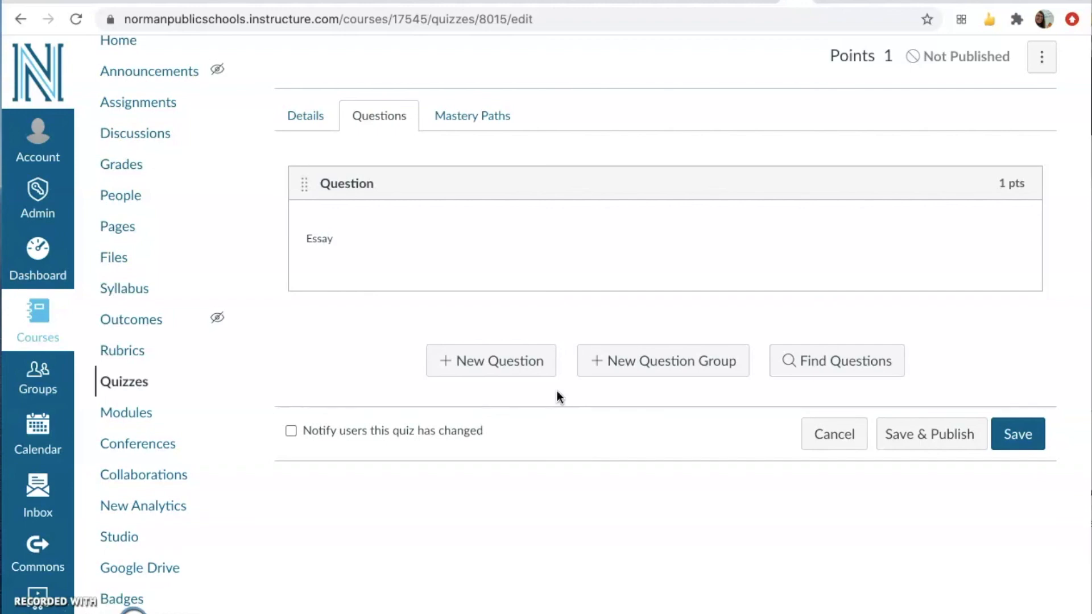
{"action": "left_click", "coordinate": [470, 363]}
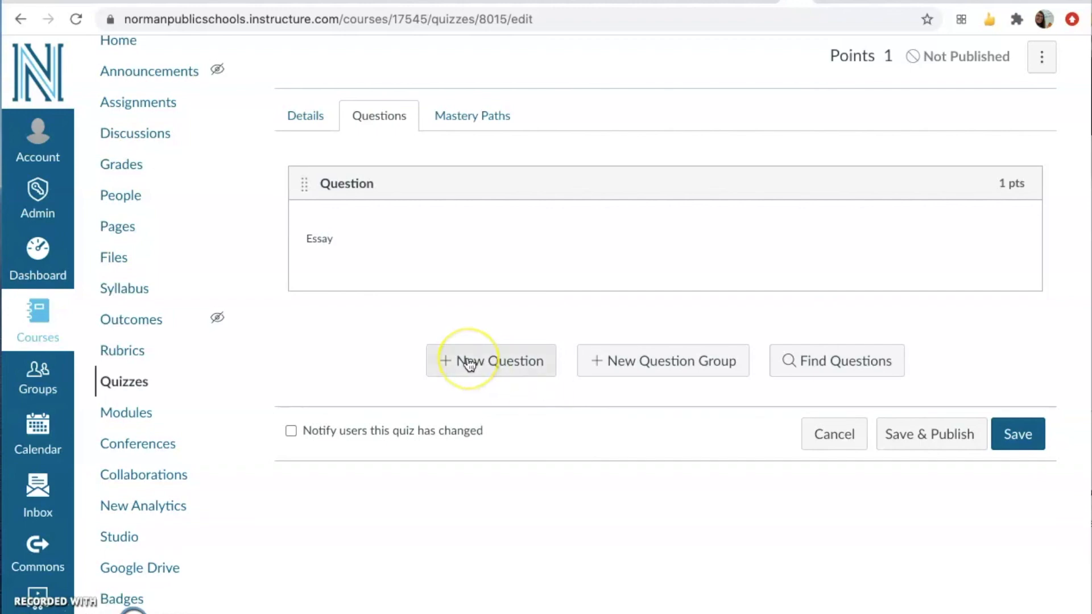